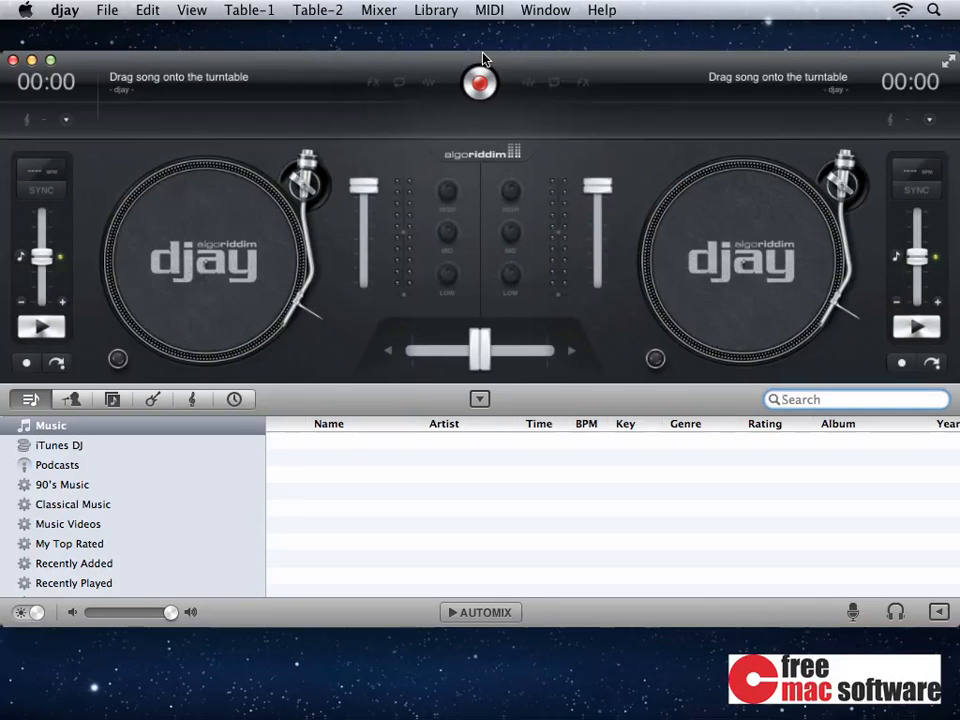
Quit djay and open the Mobile Documents folder inside the home Library folder in a new Finder window
key("super+q")
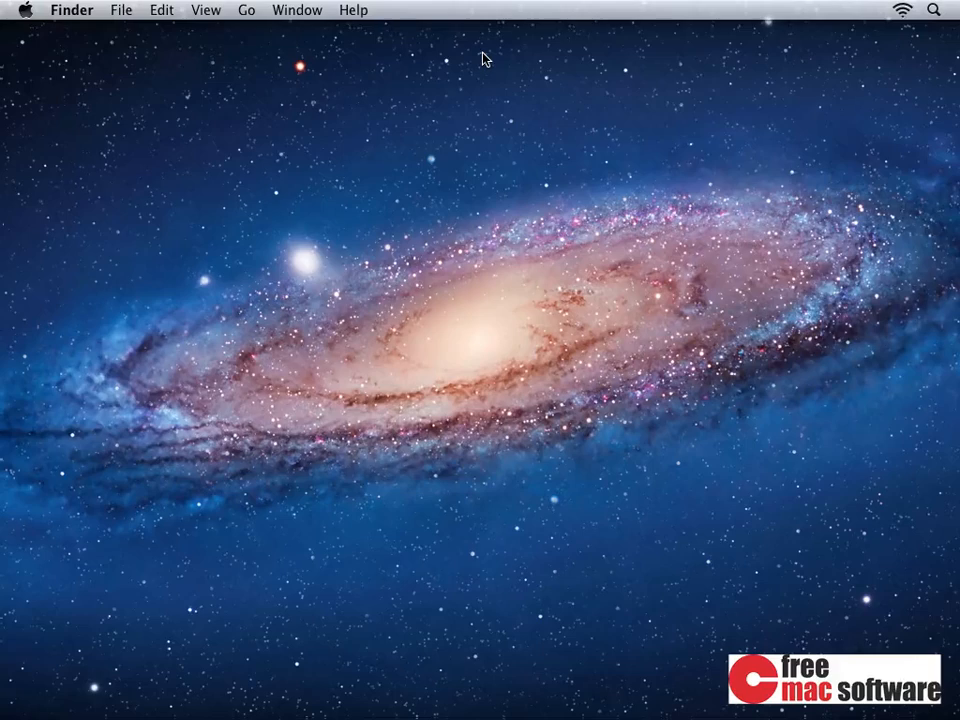
key("super+n")
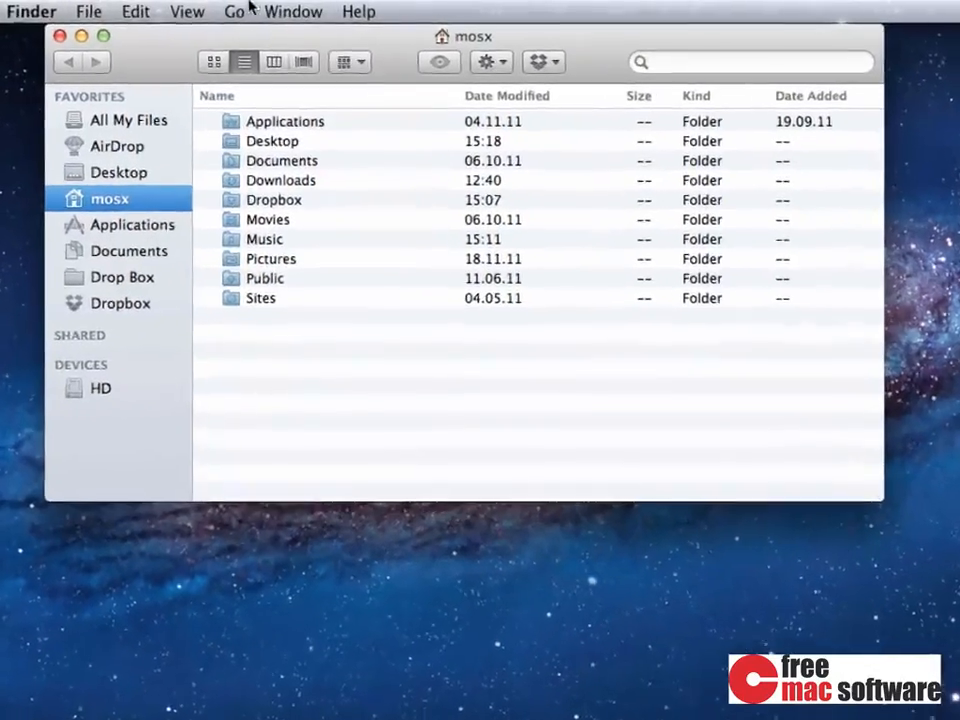
left_click(250, 9)
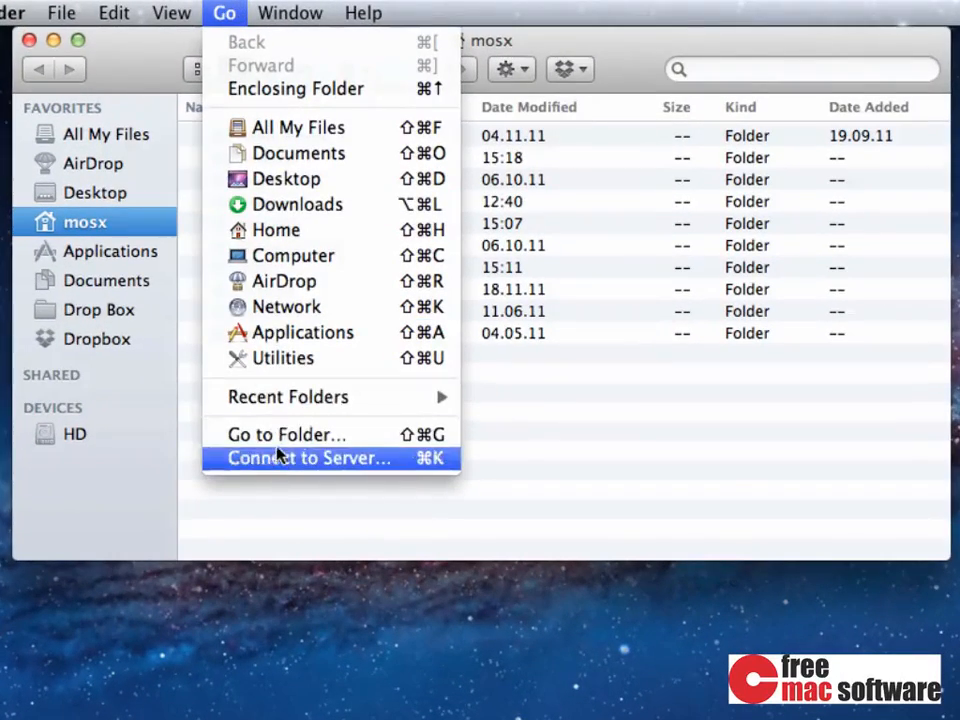
left_click(278, 436)
left_click(671, 216)
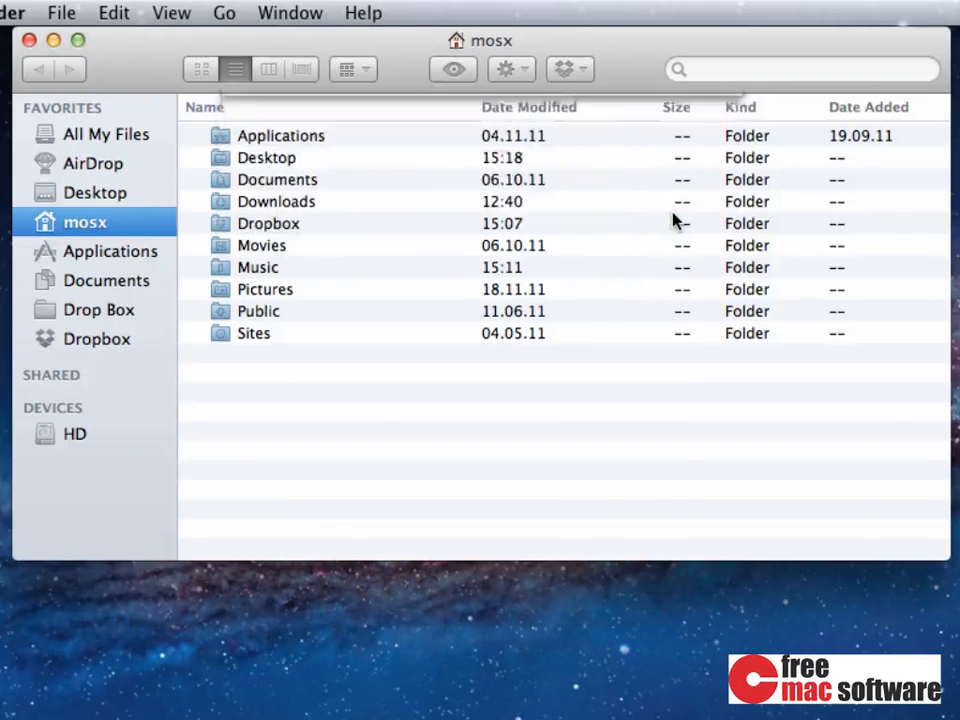
type("mo")
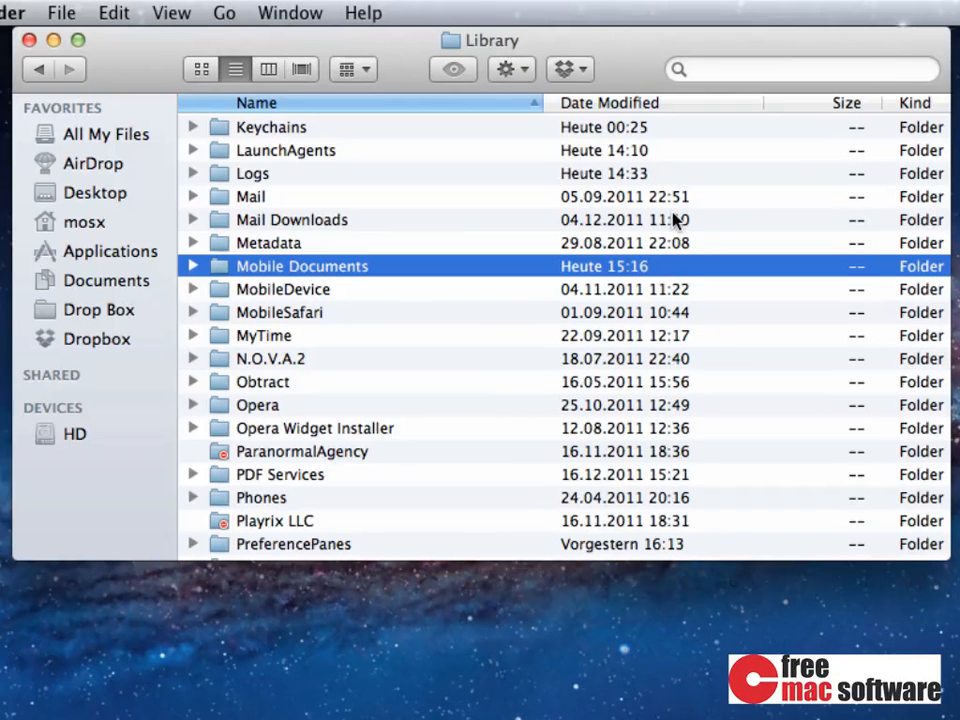
key("super+Down")
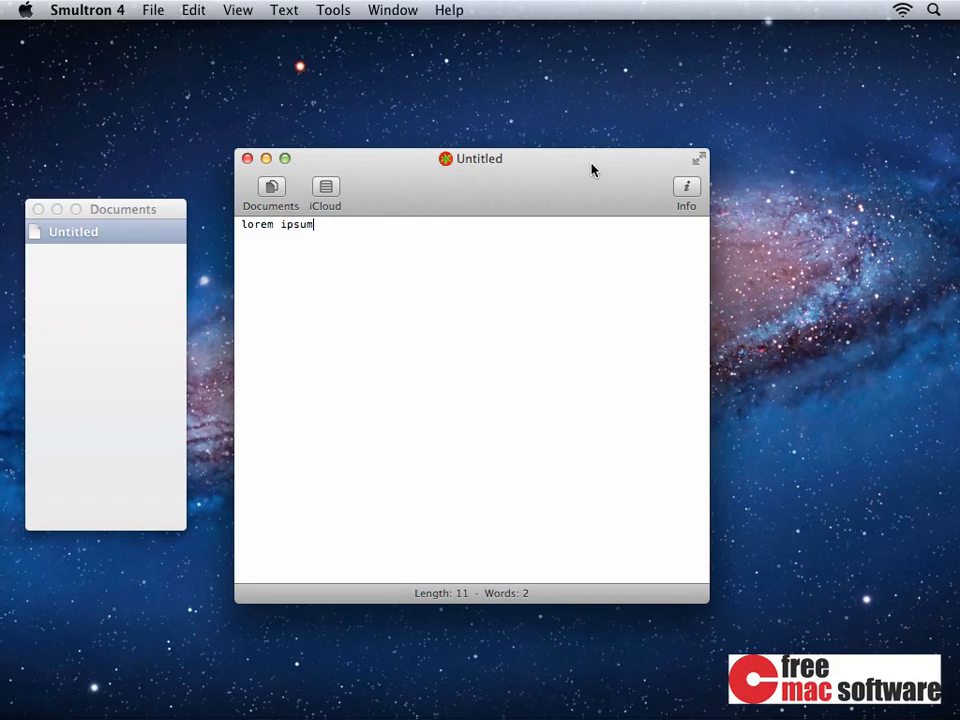
Save the untitled Smultron document to the Desktop as test.md
left_click(169, 14)
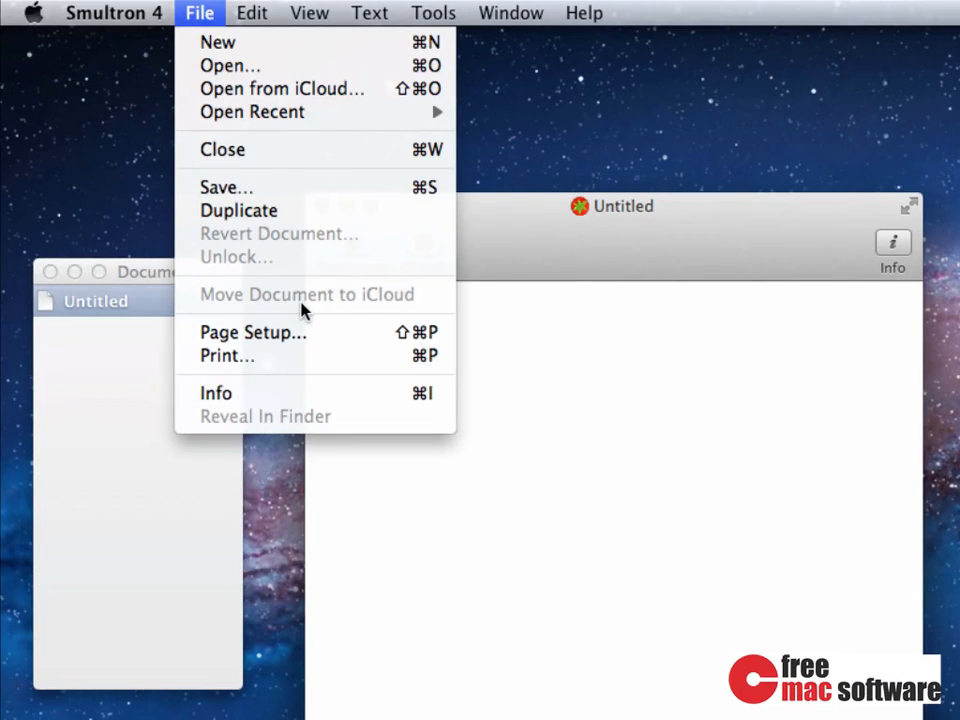
left_click(311, 185)
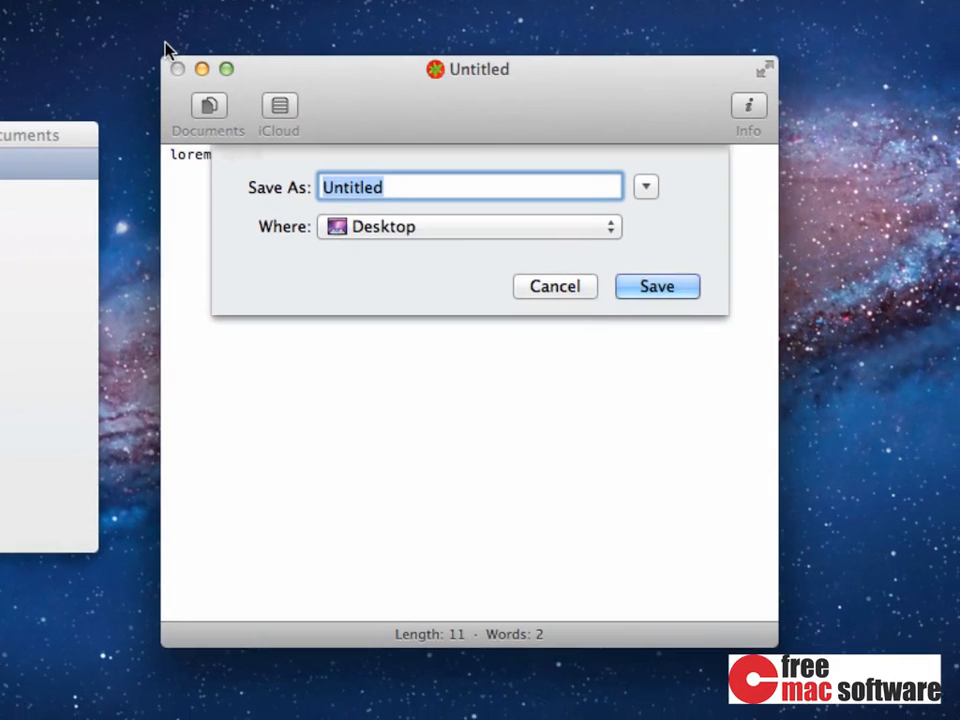
type("test.m")
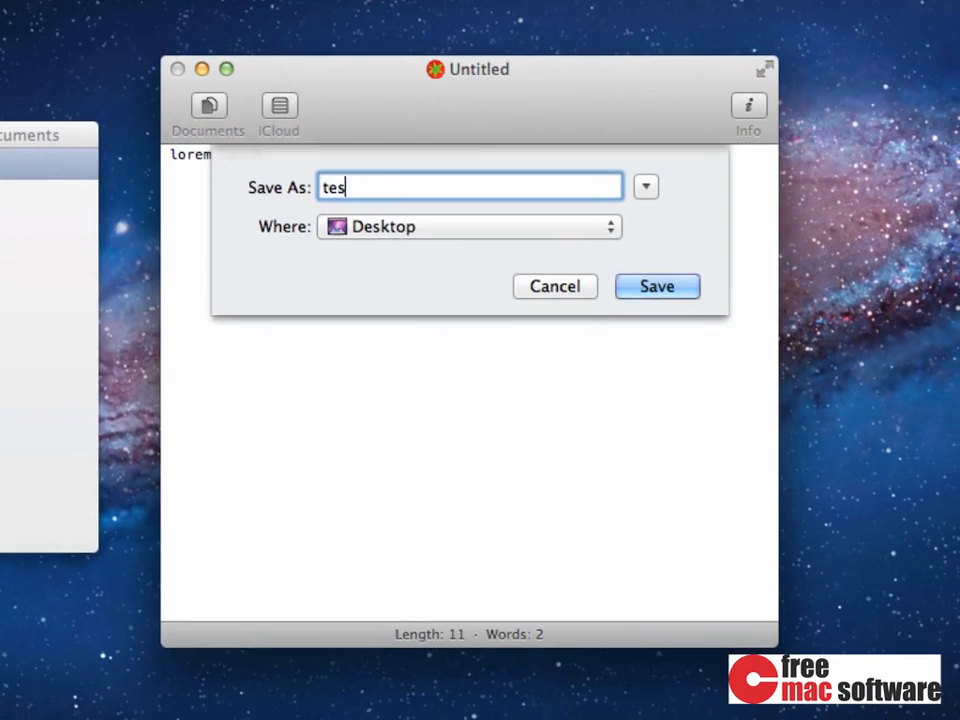
type("d")
key("Return")
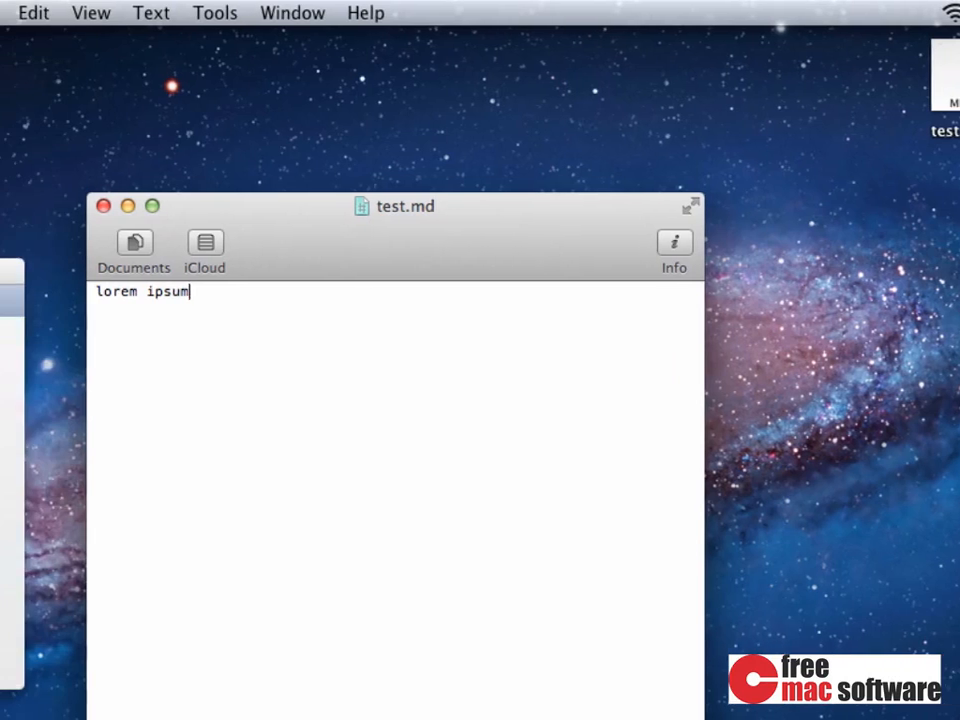
Move the test.md document to iCloud and check Smultron's list of iCloud documents for it
left_click(38, 13)
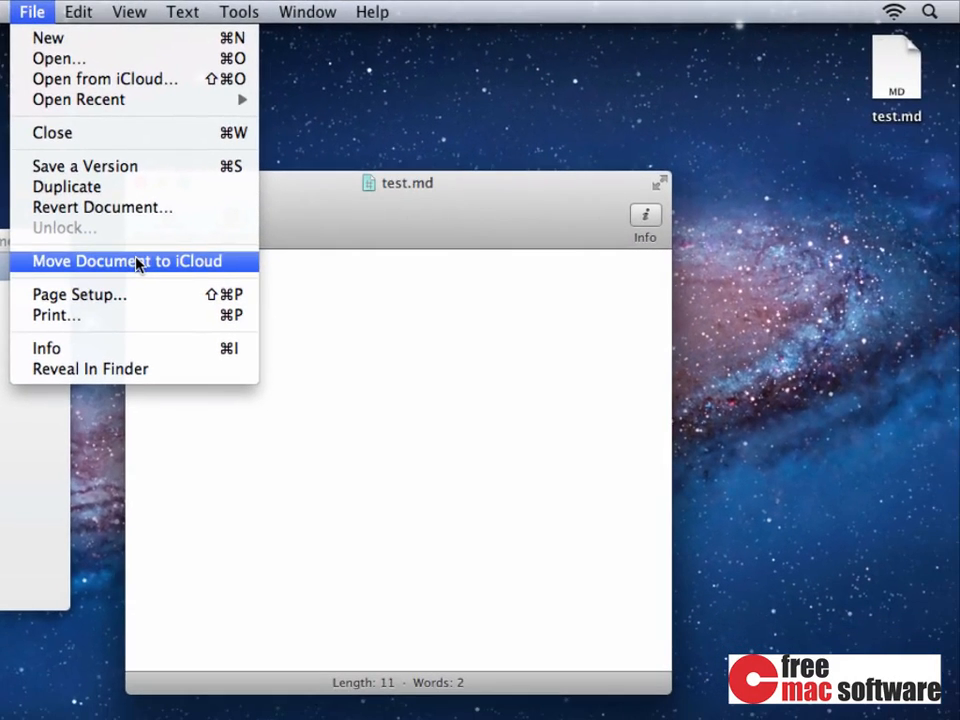
left_click(137, 261)
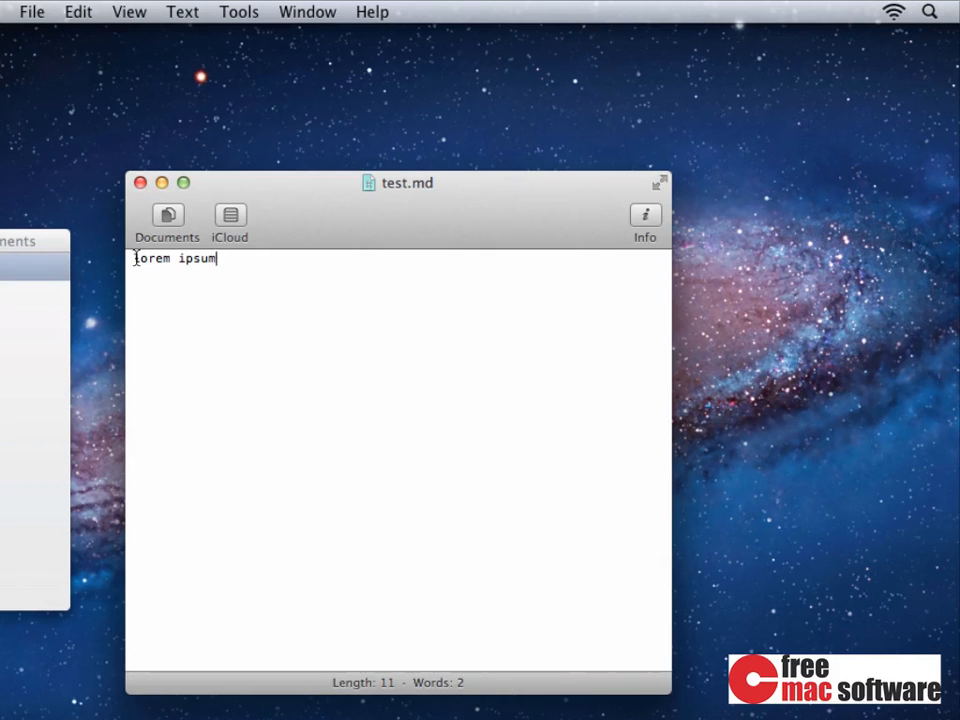
left_click(229, 217)
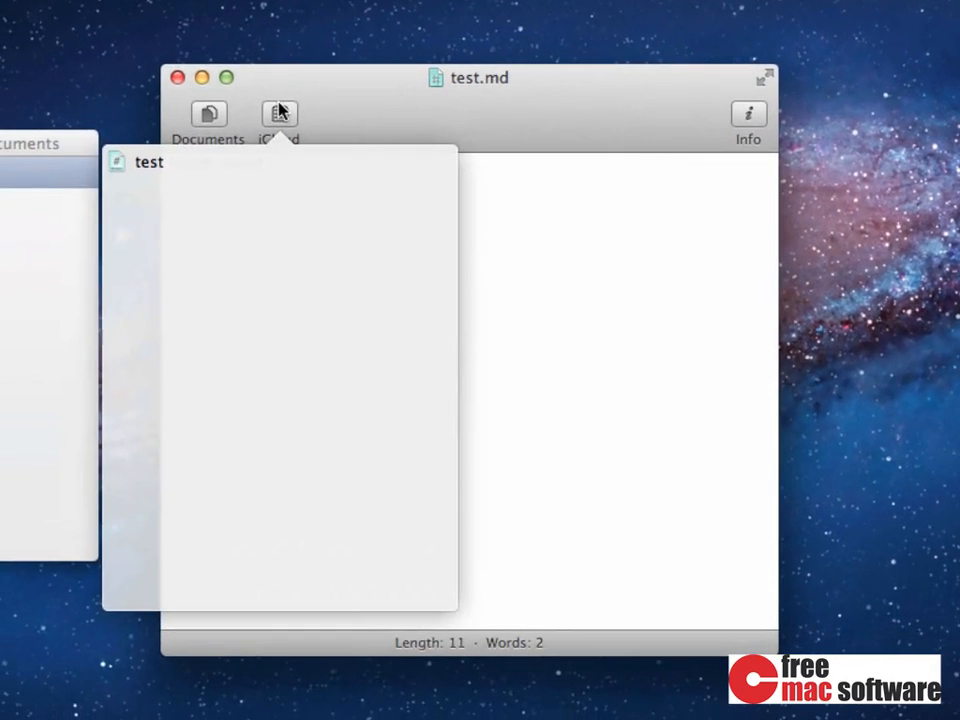
left_click(280, 111)
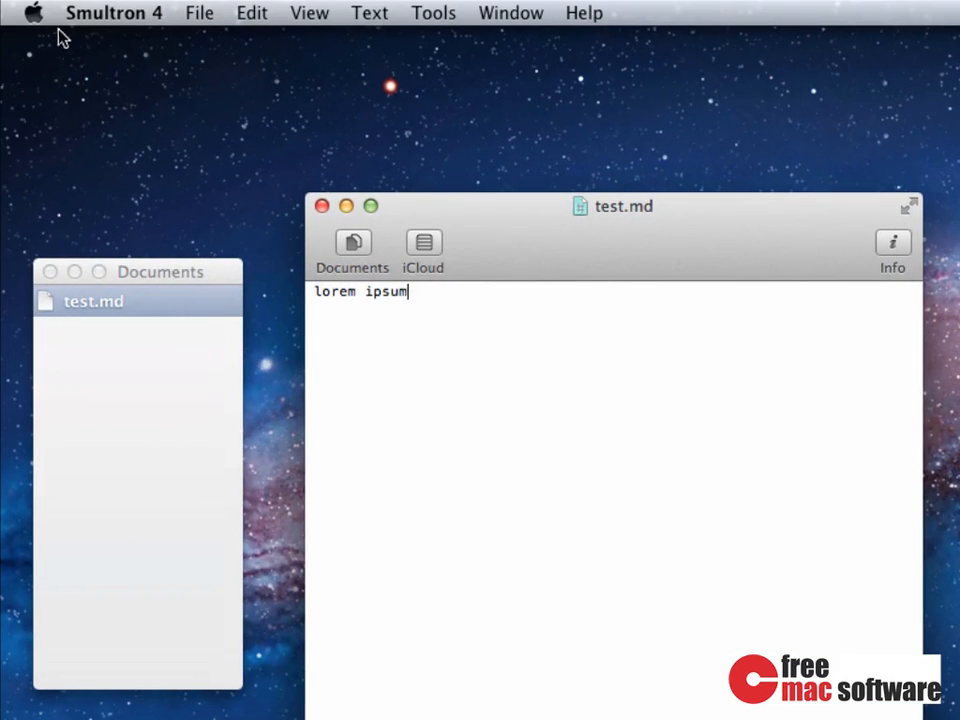
Open iCloud storage management in System Preferences and display the documents stored by Smultron
left_click(33, 12)
left_click(60, 130)
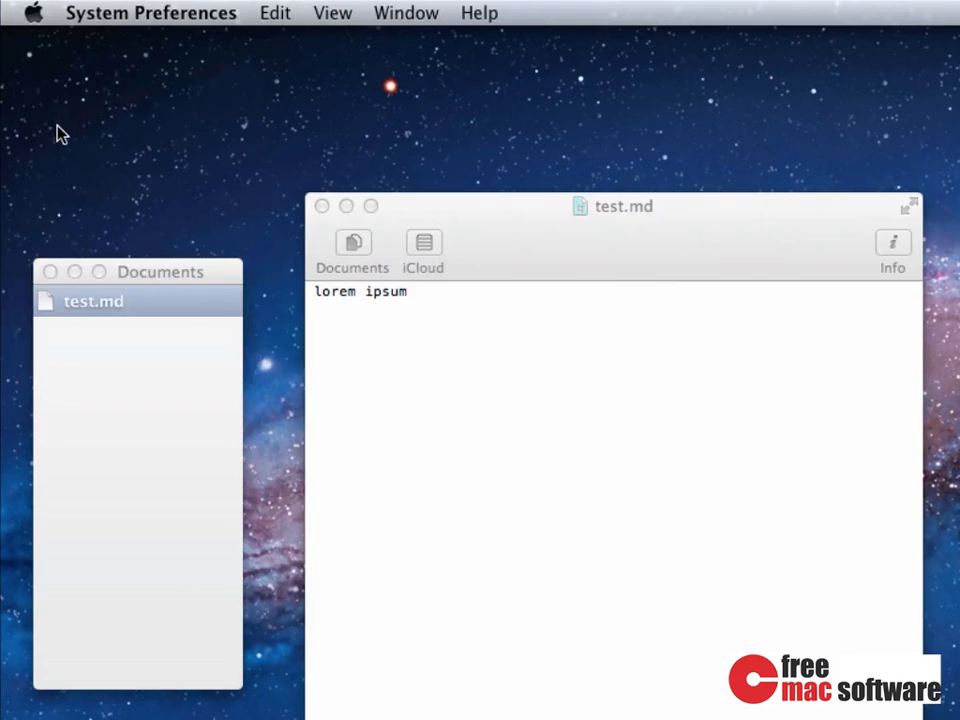
left_click(116, 403)
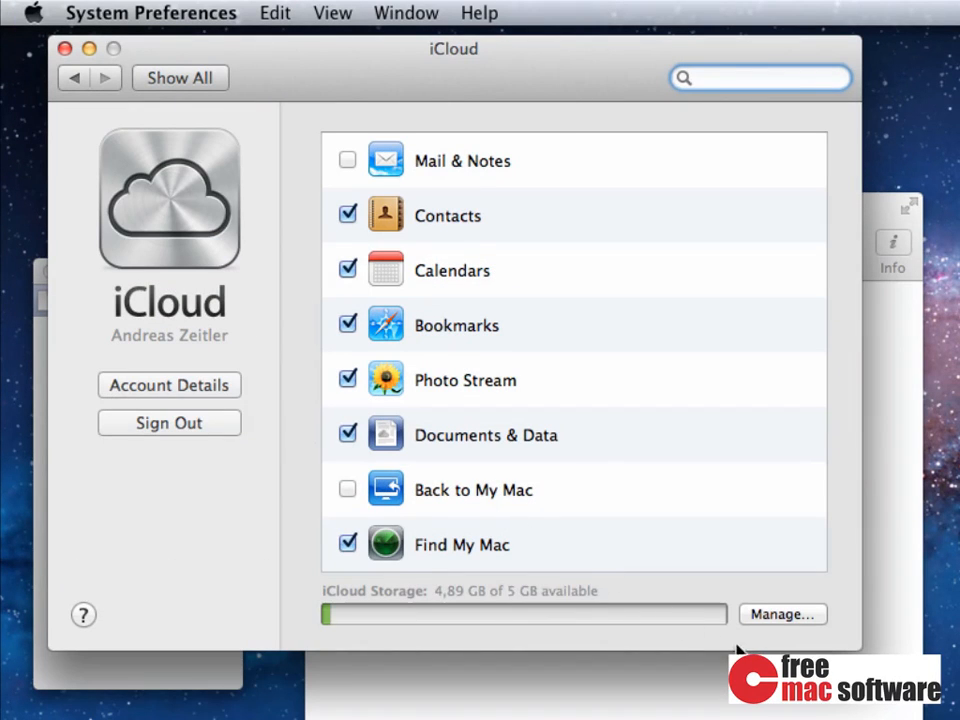
left_click(759, 620)
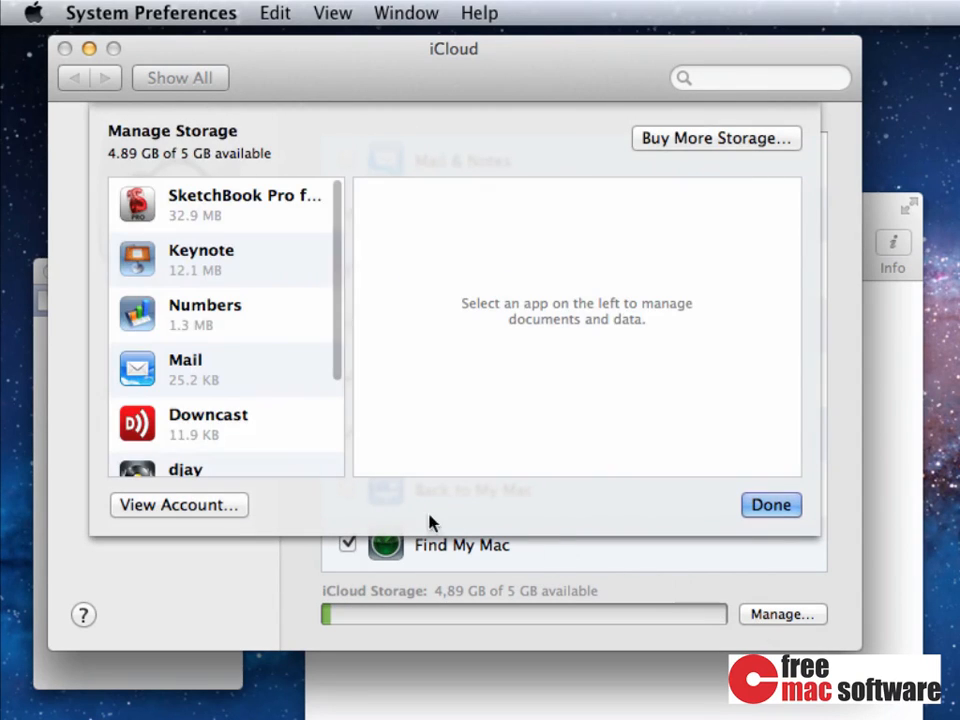
scroll(197, 390, "down", 4)
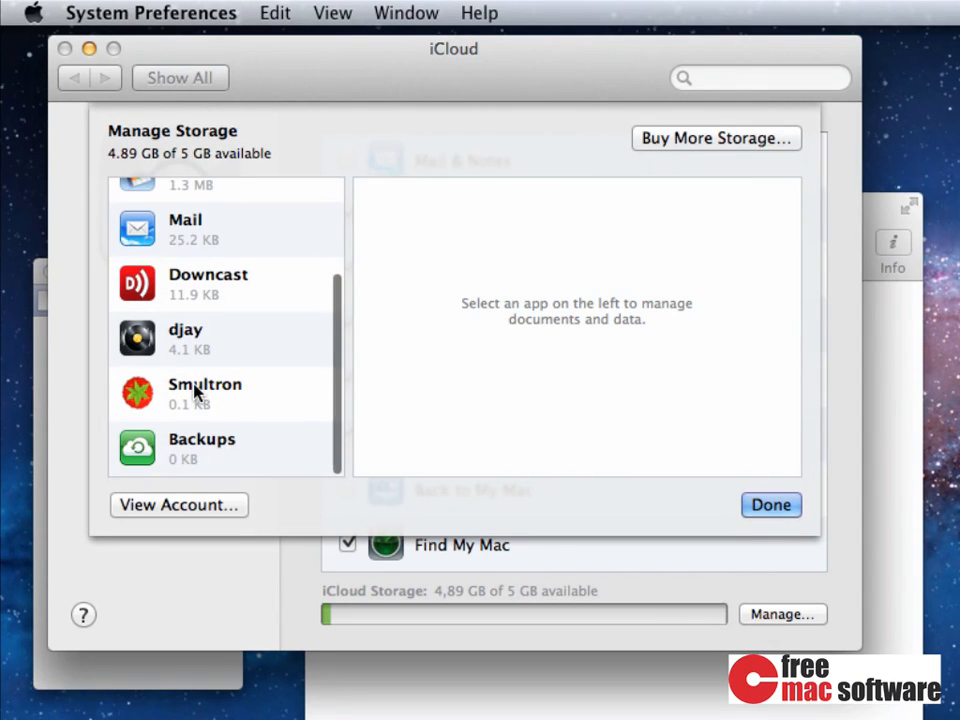
left_click(197, 391)
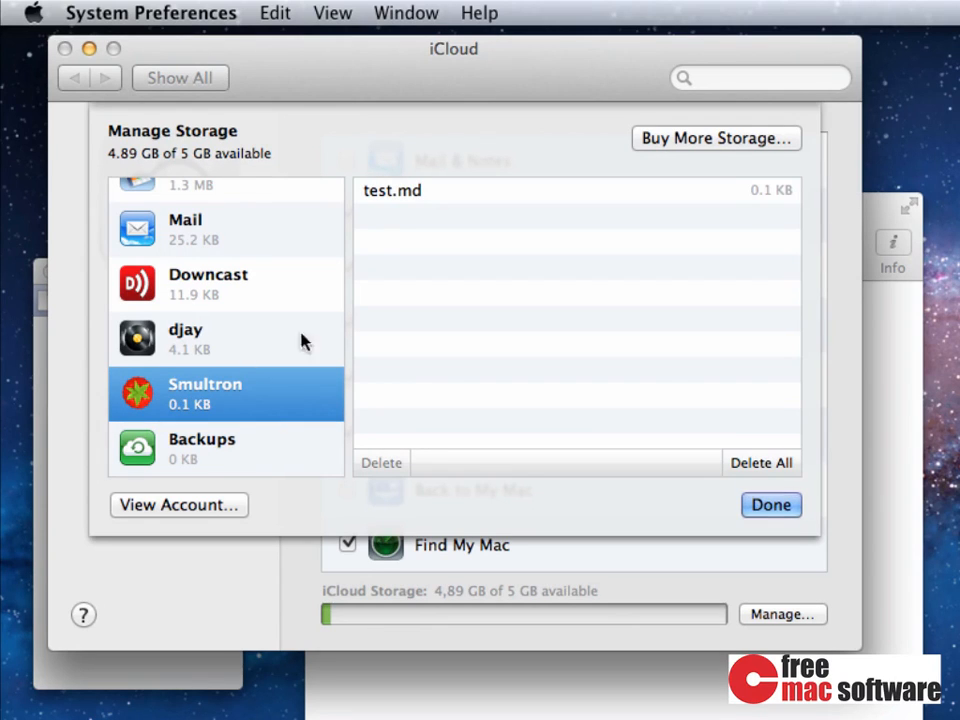
Delete test.md from Smultron's documents in iCloud storage
left_click(394, 200)
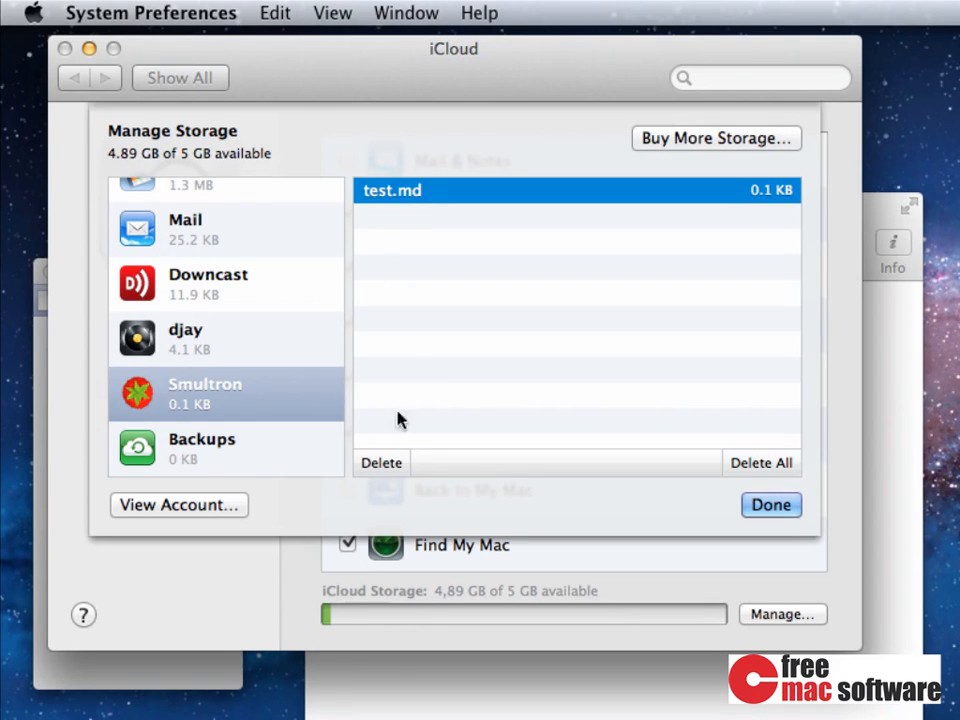
left_click(395, 468)
left_click(668, 251)
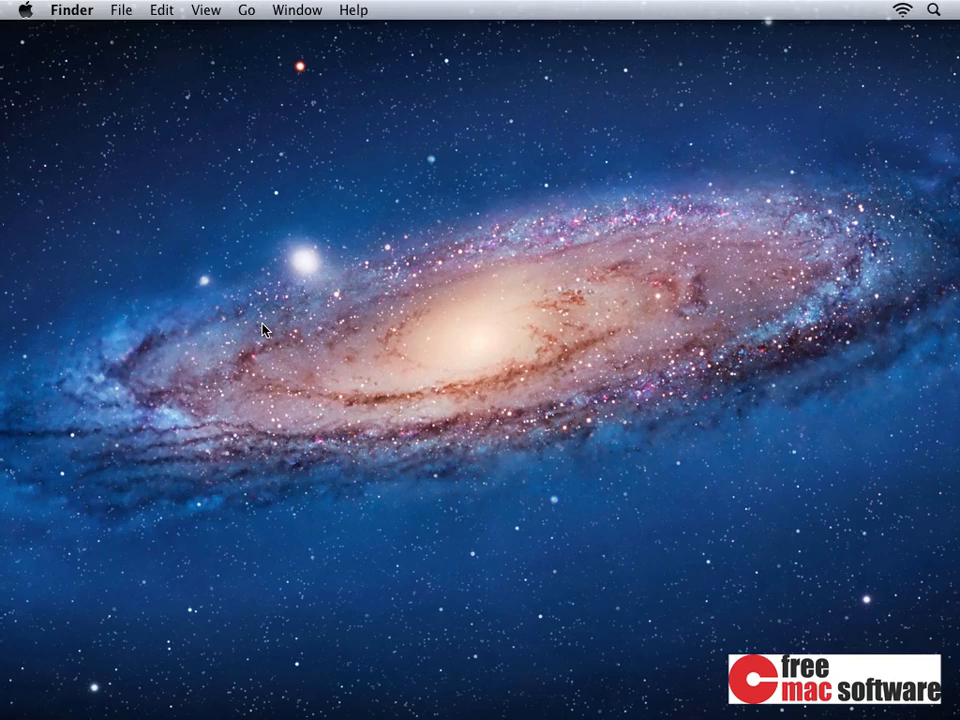
Connect to the shared computer Server from a new Finder window as a registered user, entering the account name and password
key("super+n")
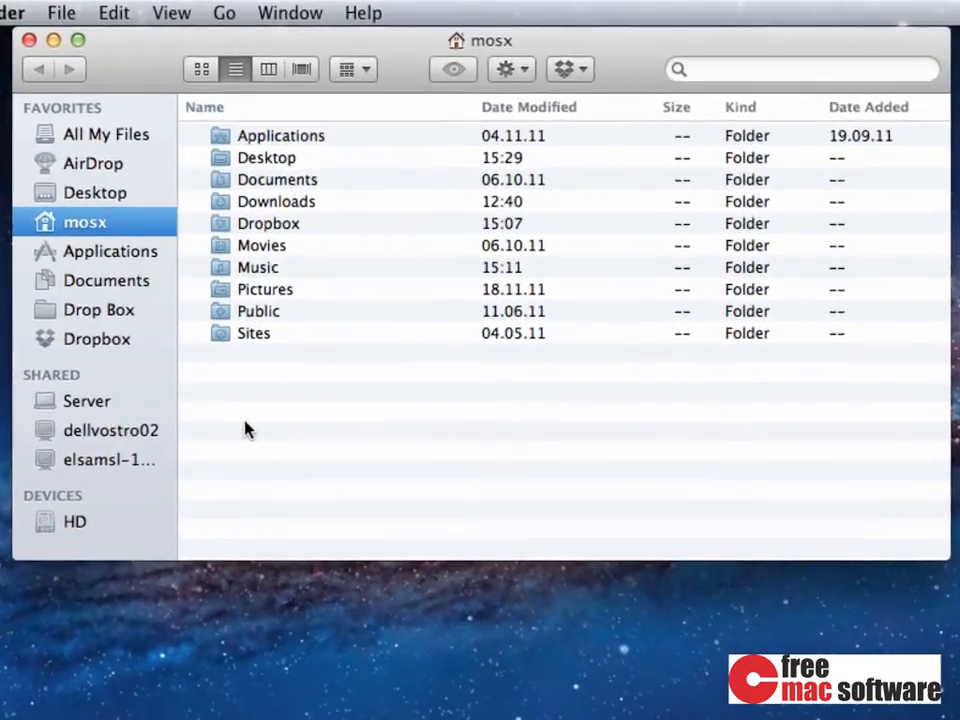
left_click(103, 412)
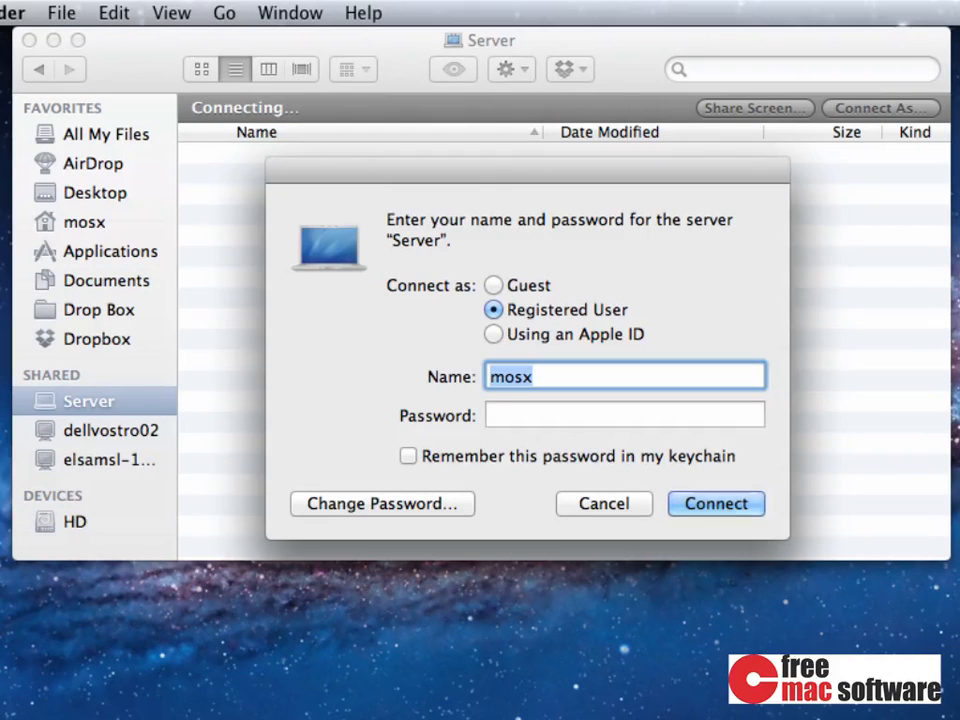
type("zettt")
key("Tab")
type("x")
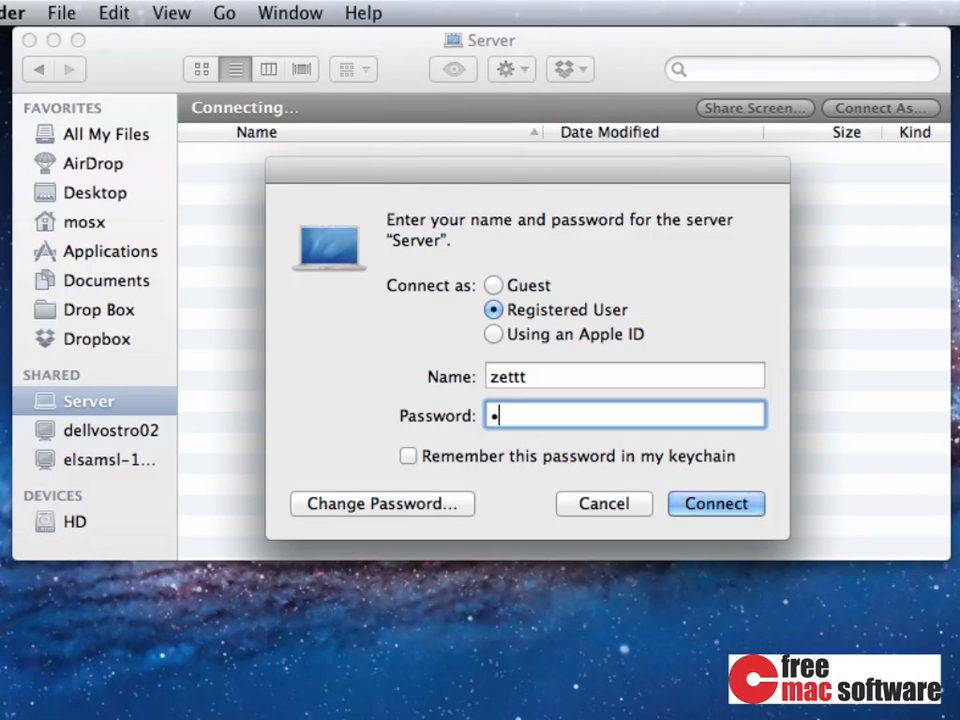
type("xxxxx")
key("Return")
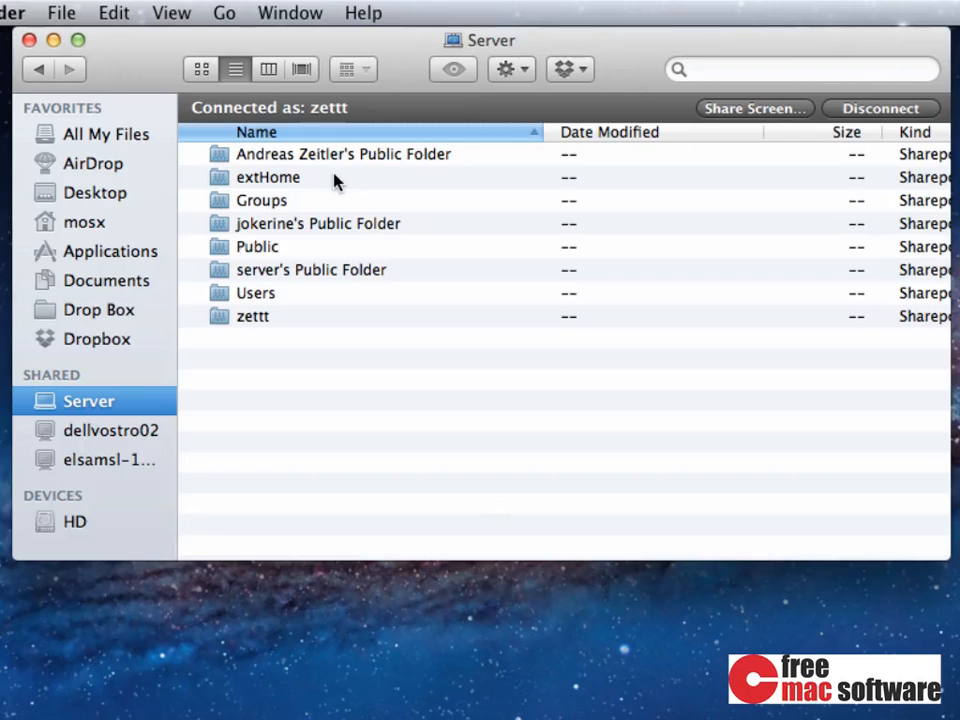
Open the share named after the connected account on Server and search it for pdf
left_click(275, 326)
double_click(273, 321)
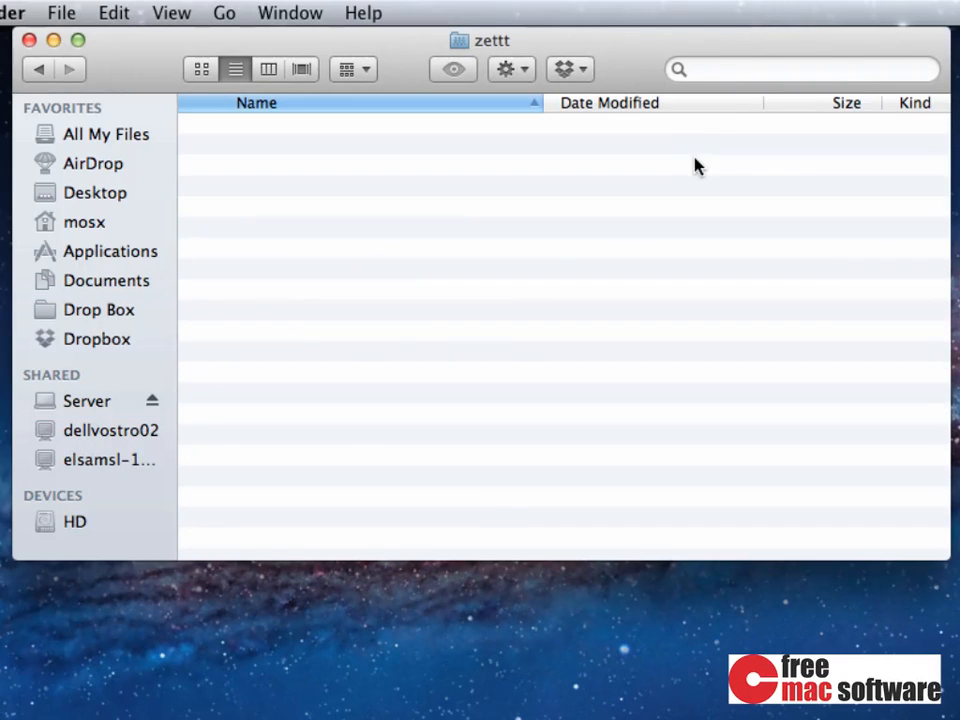
left_click(729, 72)
type("p")
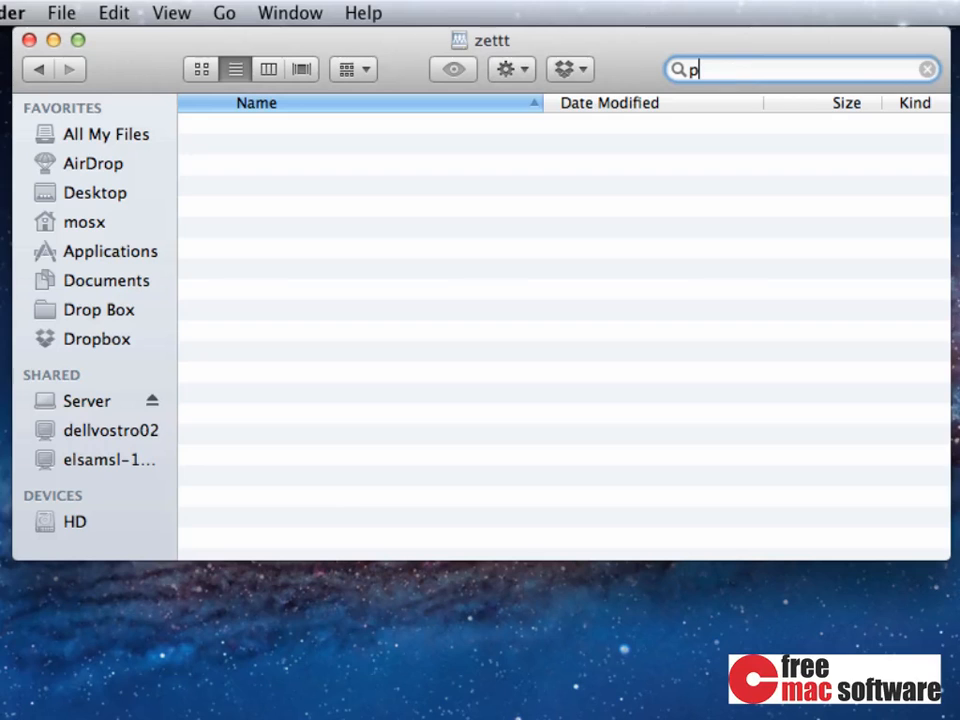
type("df")
left_click(737, 192)
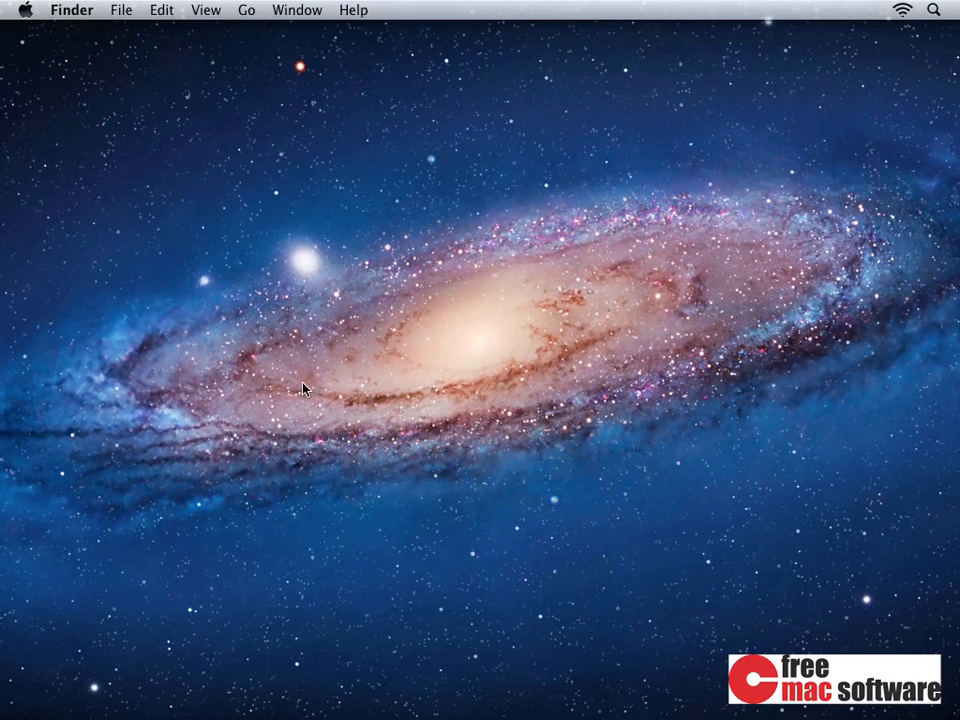
Open the Energy Saver settings in System Preferences and show the options for the power adapter
left_click(25, 9)
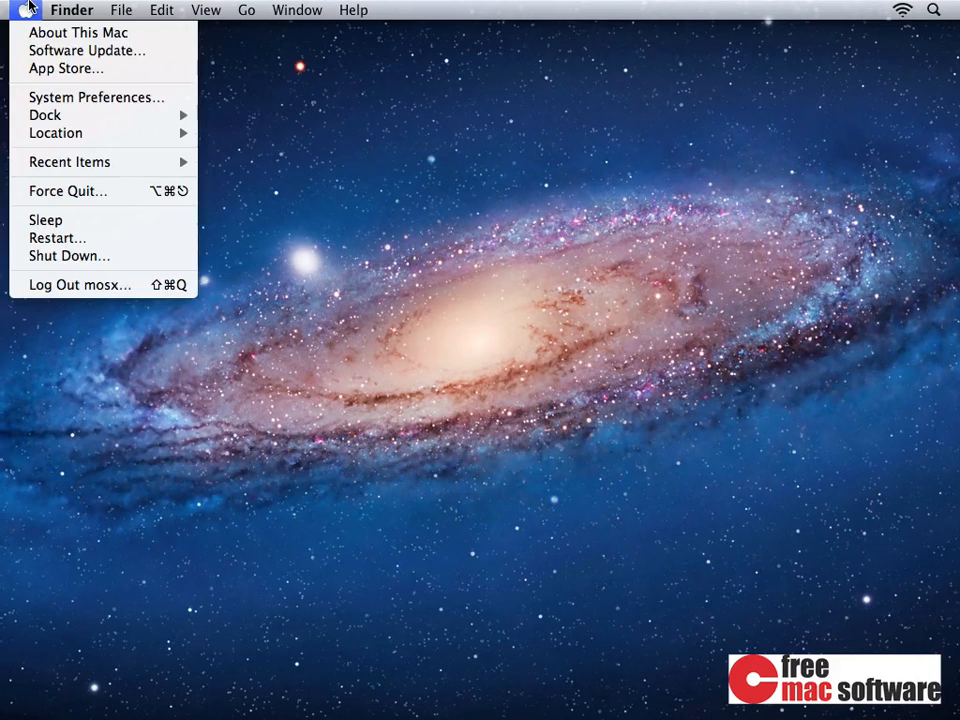
left_click(33, 104)
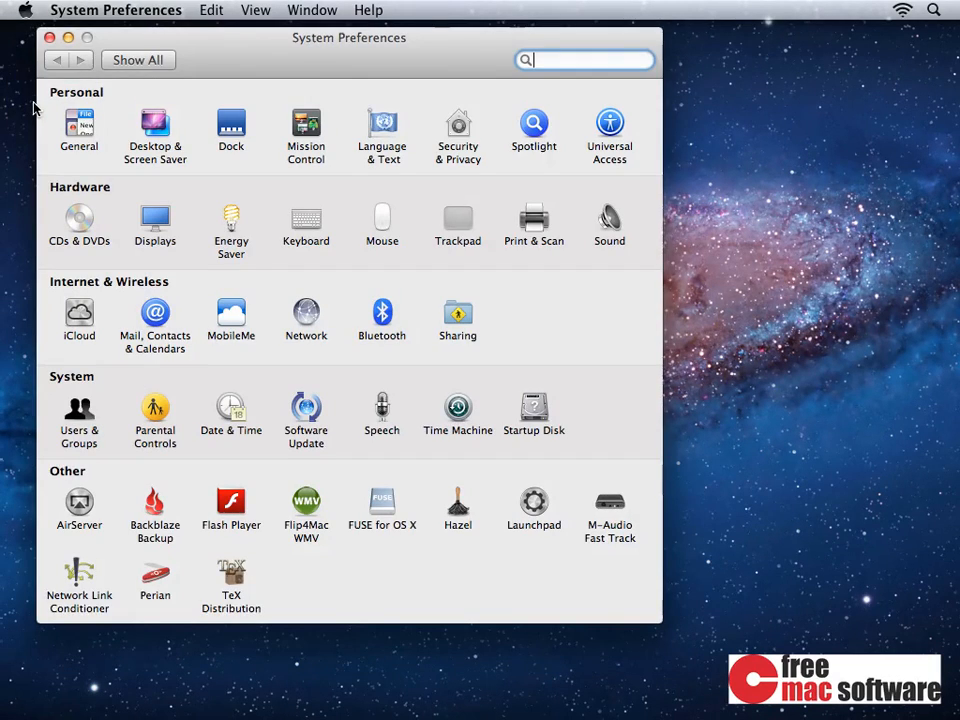
left_click(229, 216)
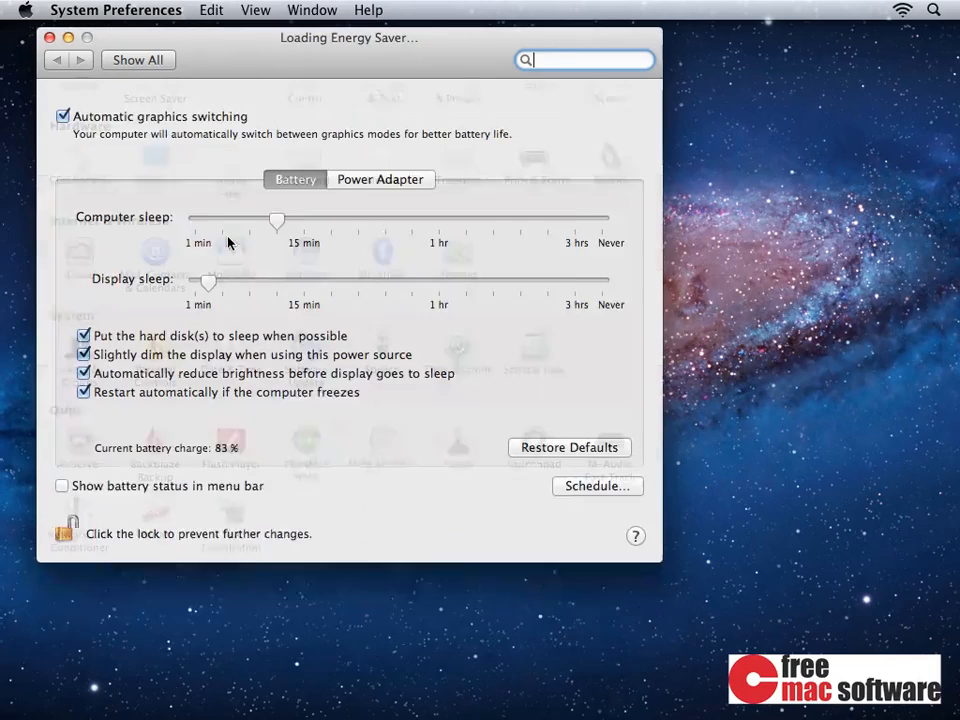
left_click(377, 173)
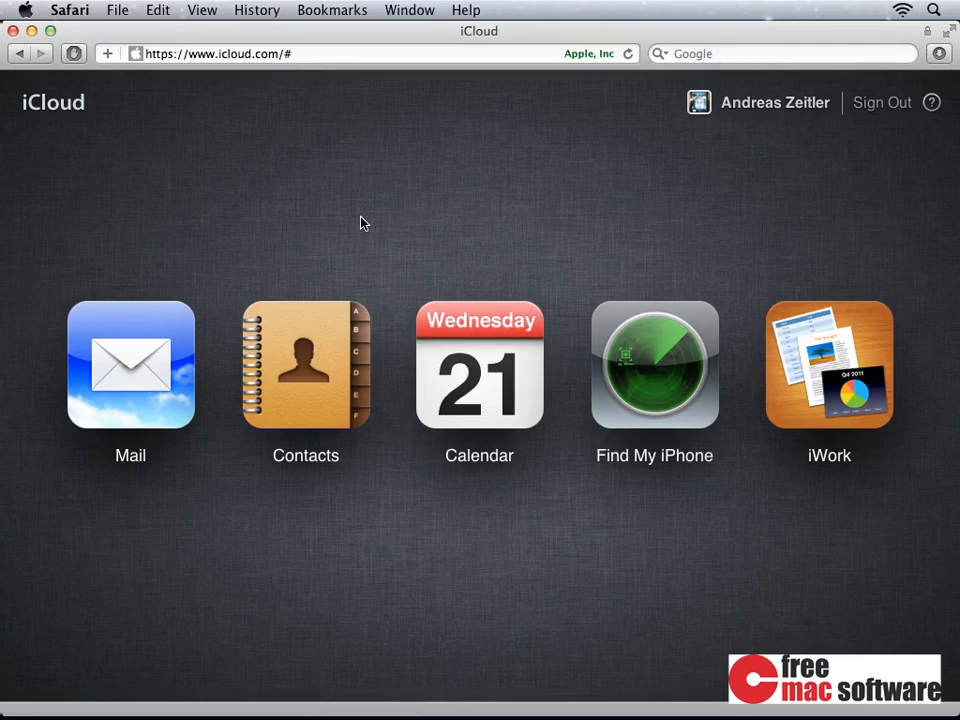
Open Find My iPhone on the iCloud website in Safari, locate zPhone and show its device info and remote actions
left_click(619, 371)
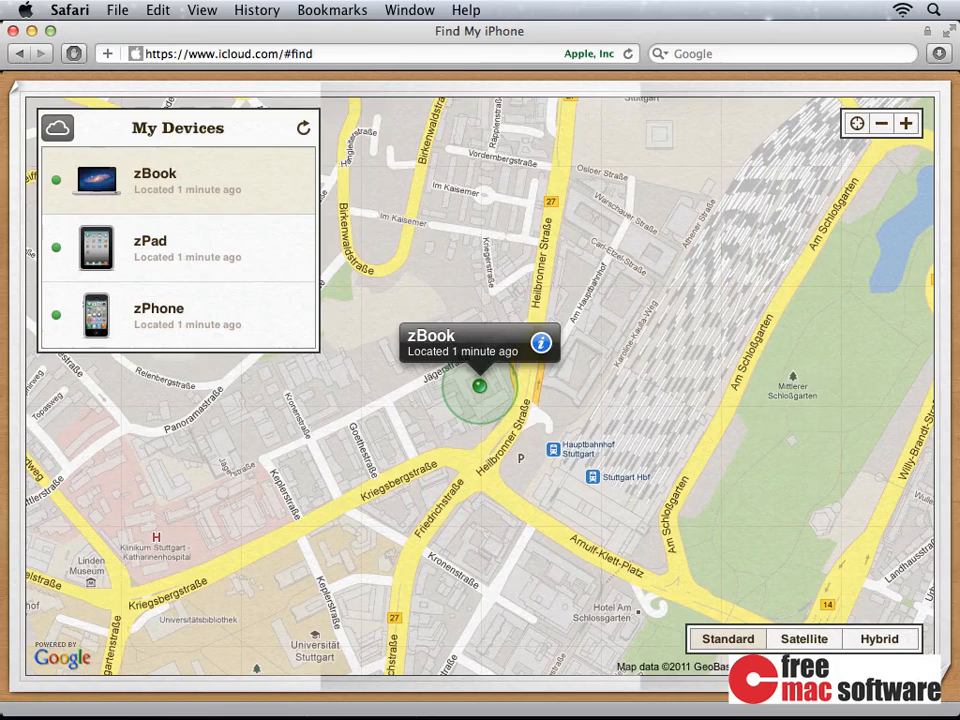
left_click(253, 306)
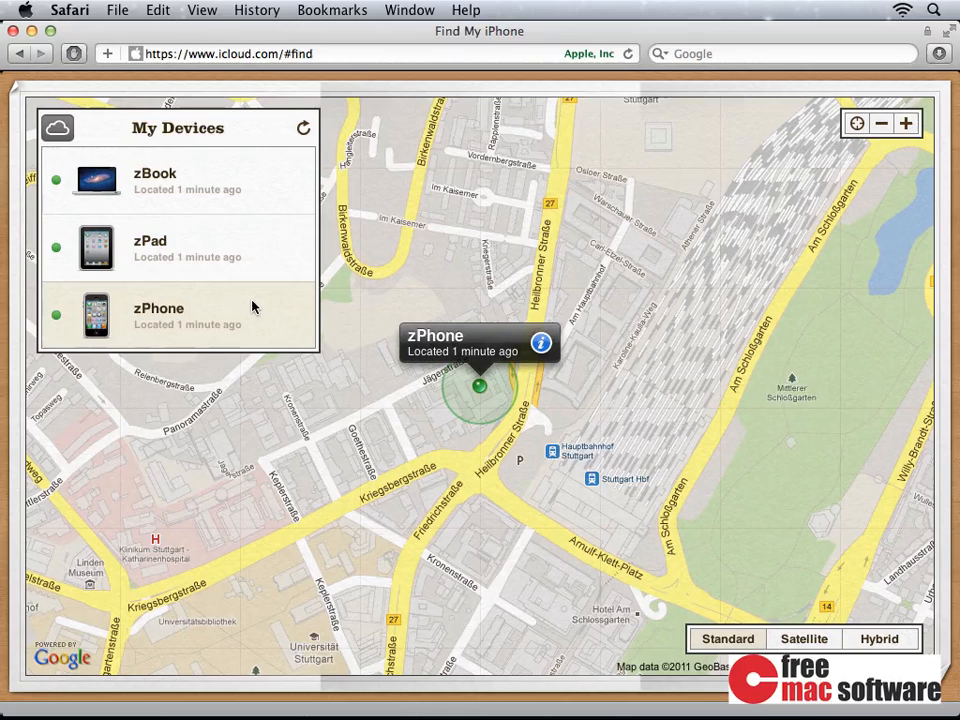
left_click(541, 345)
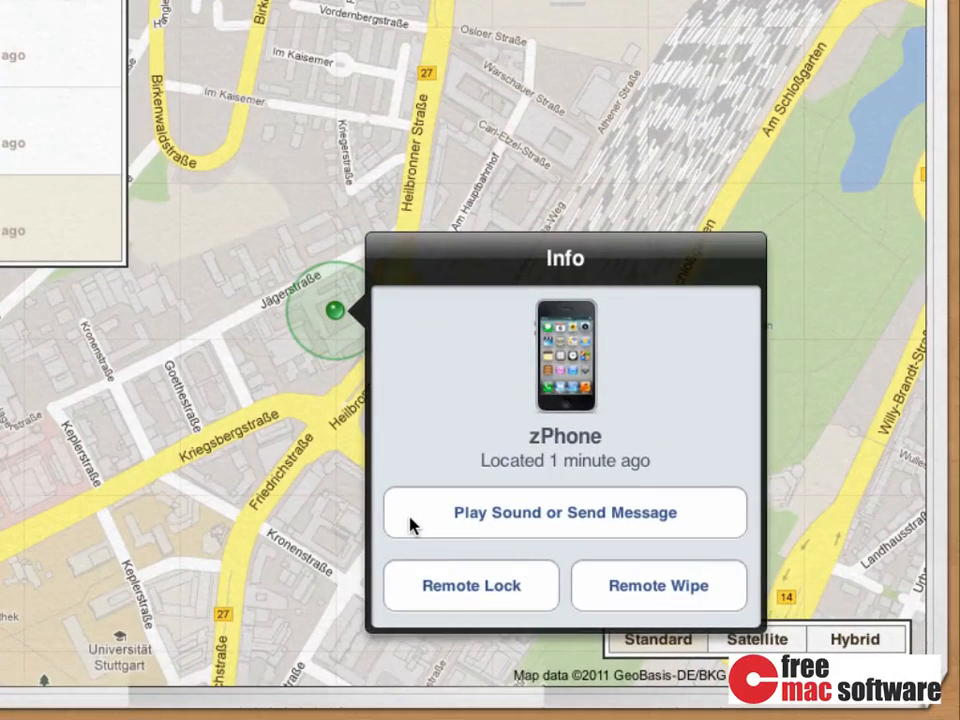
Send the message "I want my phone back!" to zPhone with its alert sound on
left_click(412, 512)
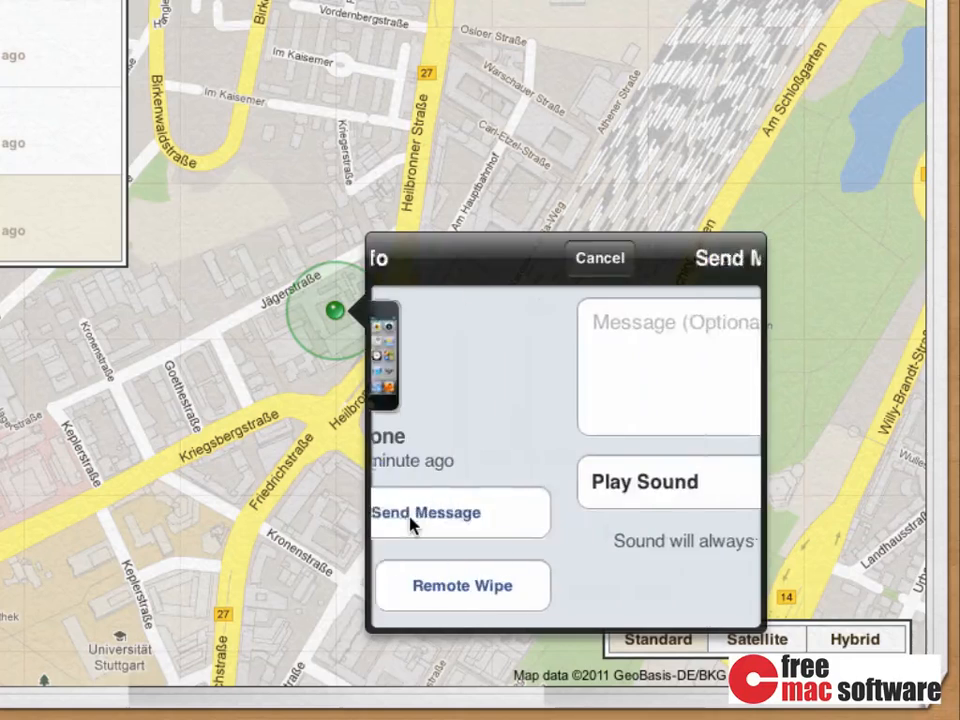
type("I want my phone back")
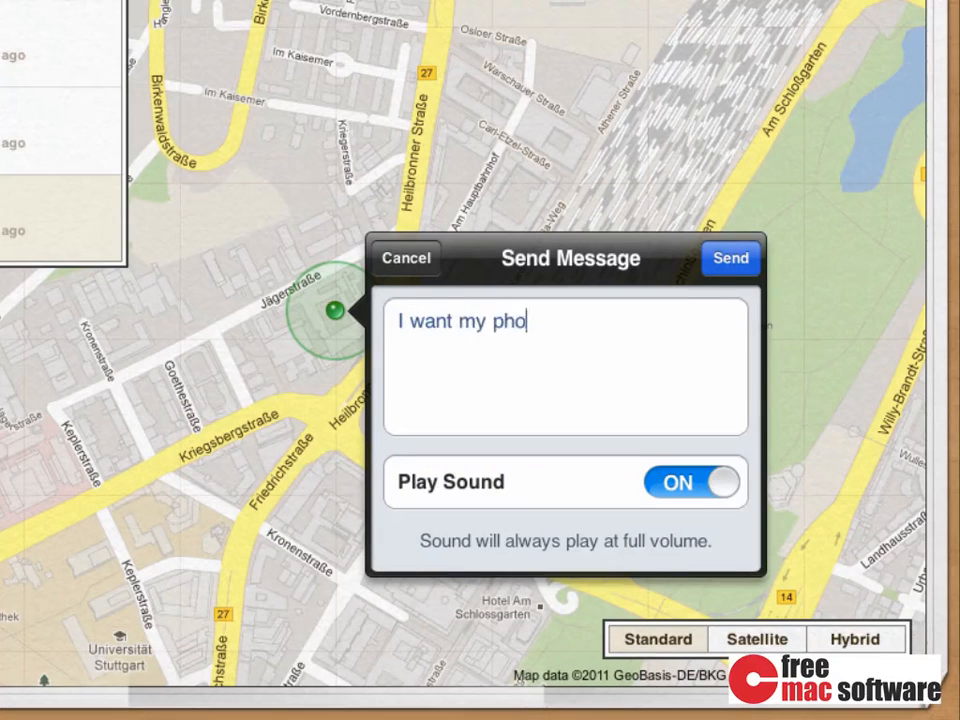
type("!")
left_click(730, 262)
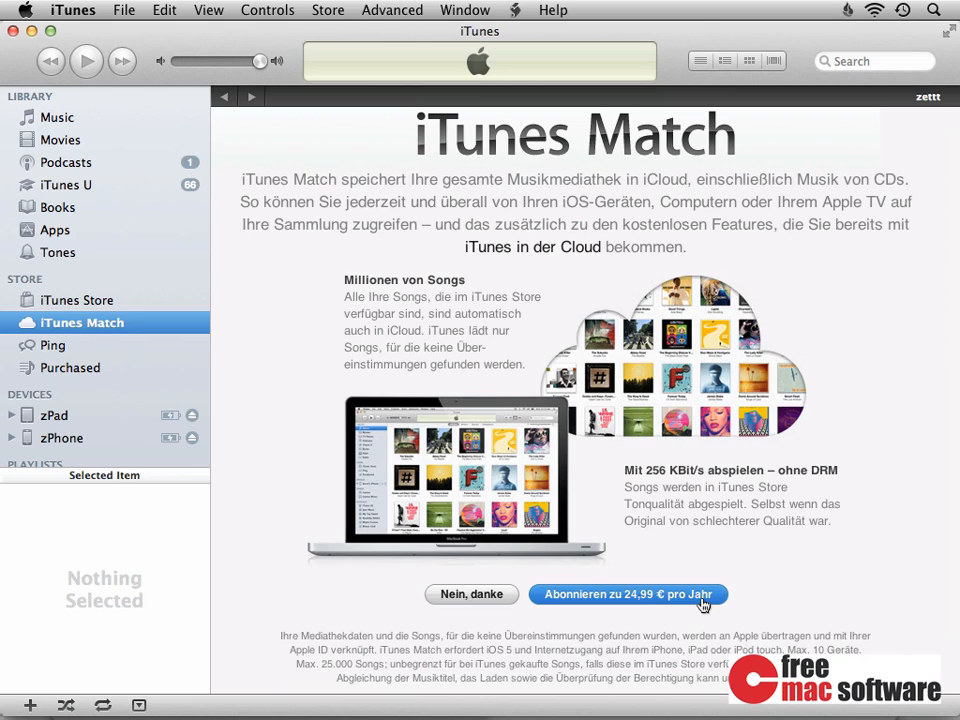
Subscribe to iTunes Match in iTunes for 24,99 € per year, authorising it with the Apple ID password
left_click(702, 598)
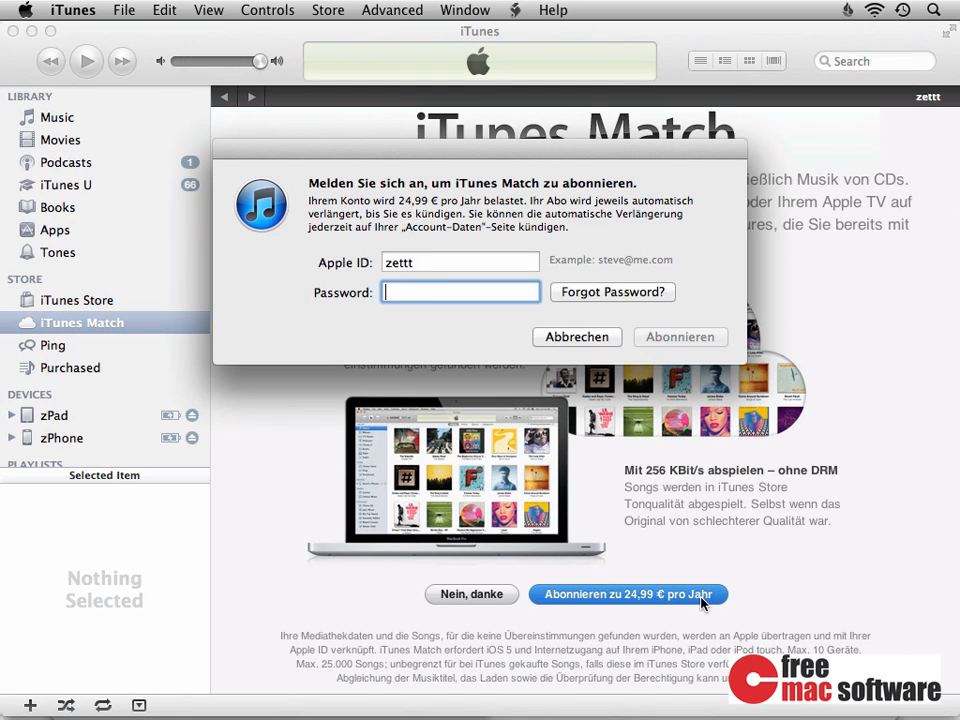
type("••••••")
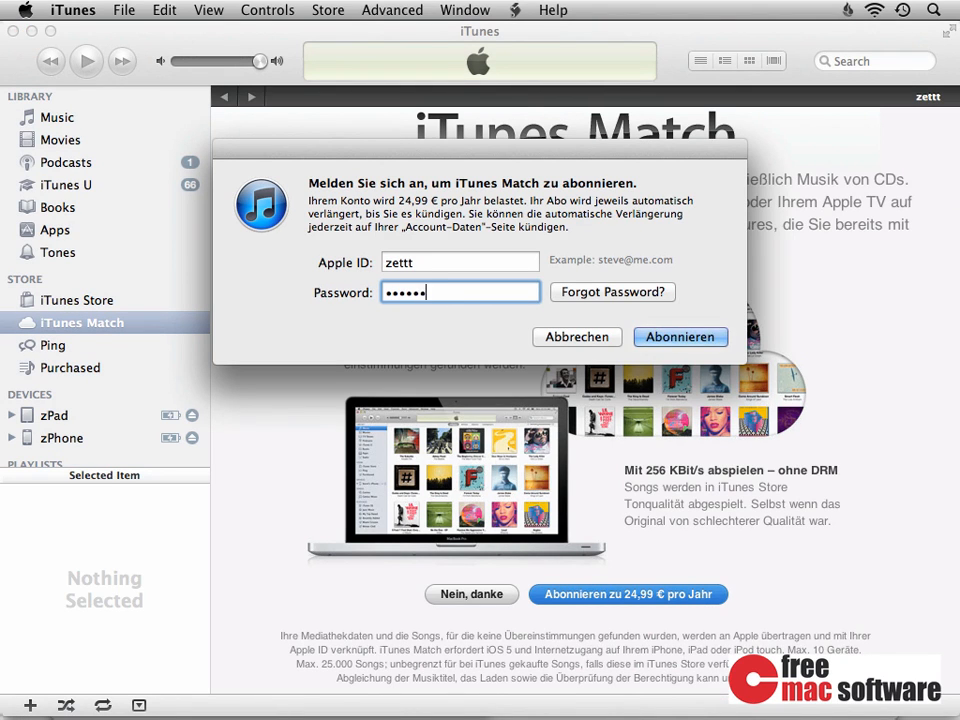
type("••••")
key("Return")
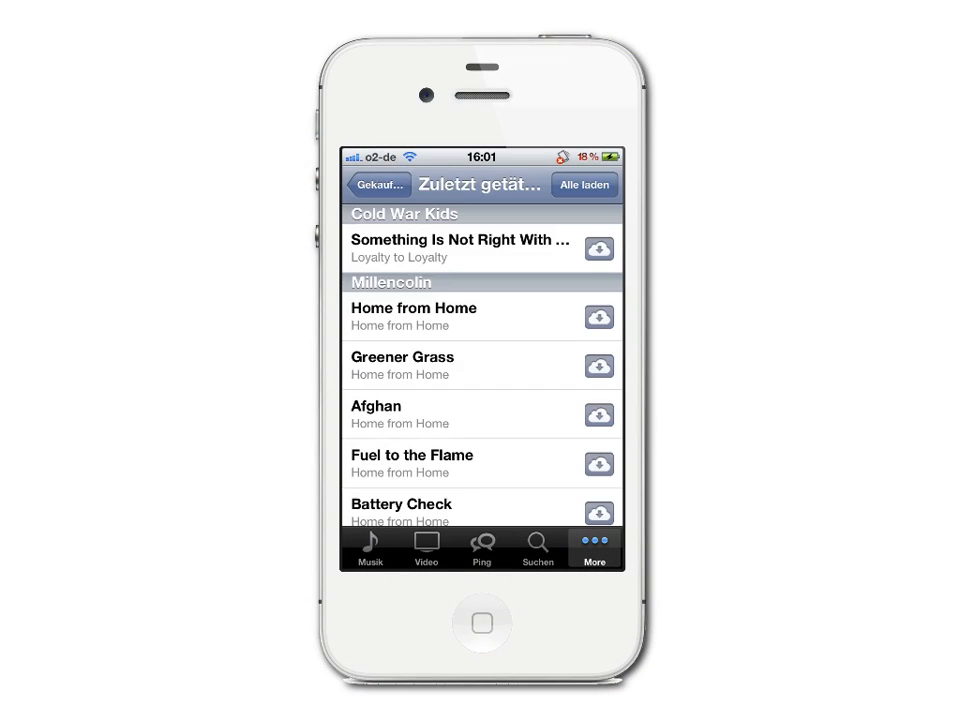
Download the purchased Millencolin song Home from Home from iCloud in the iPhone's iTunes app
left_click(599, 317)
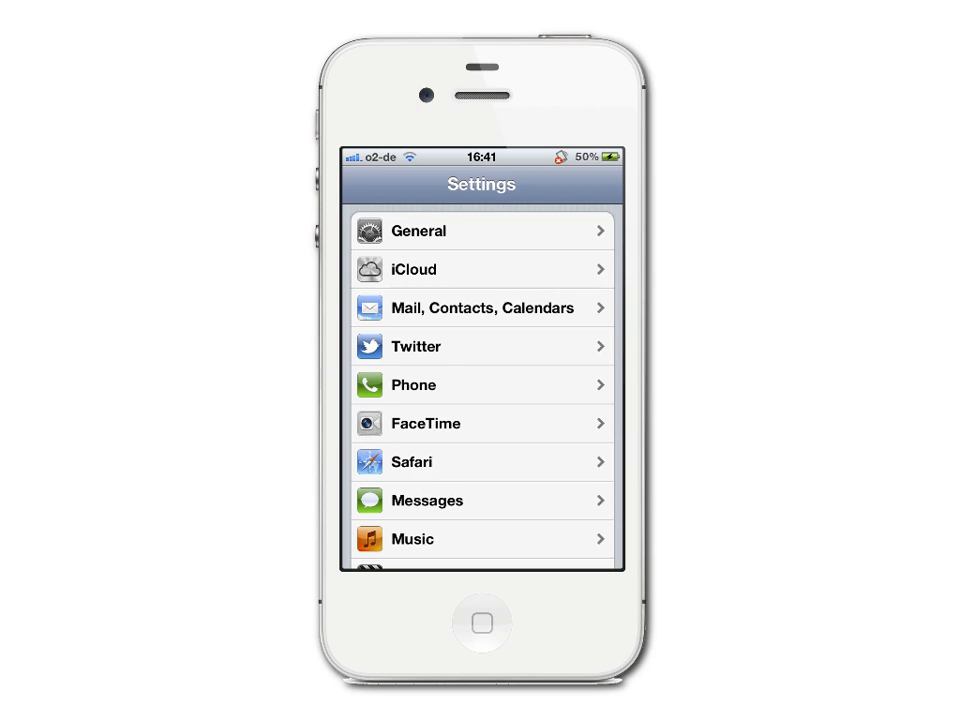
Open the Music storage usage in the iPhone's general settings and reveal the delete option for All Music
left_click(481, 231)
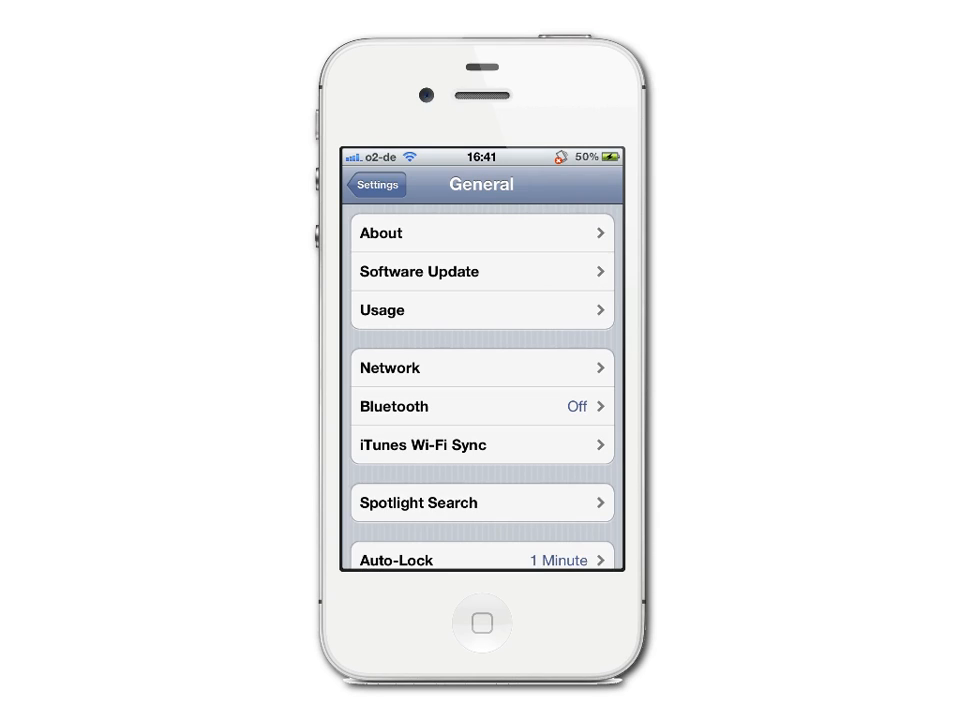
left_click(382, 310)
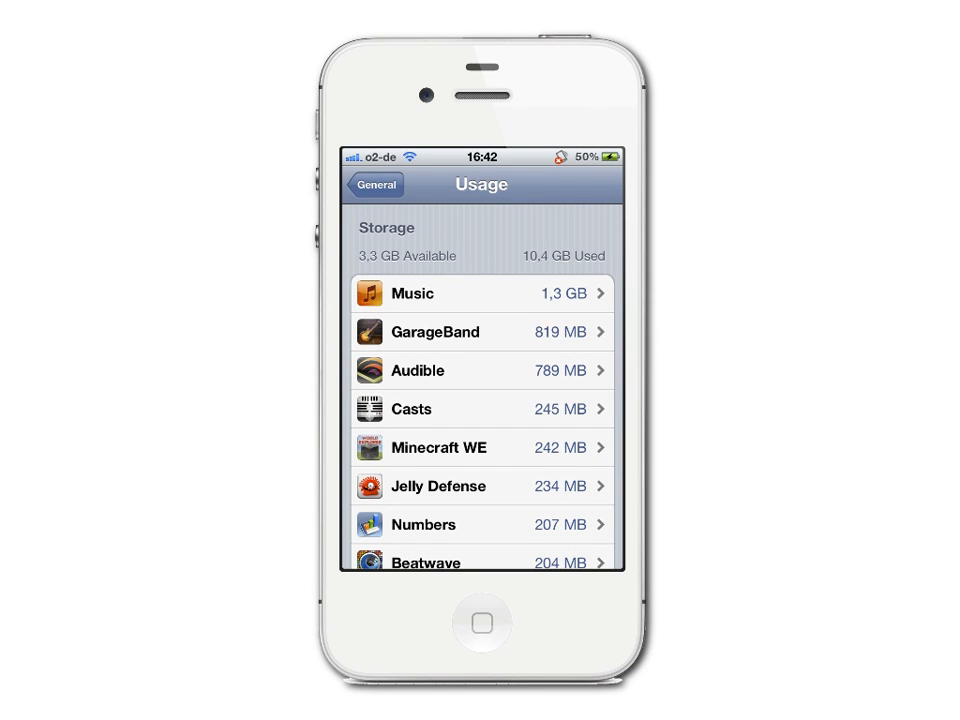
left_click(470, 293)
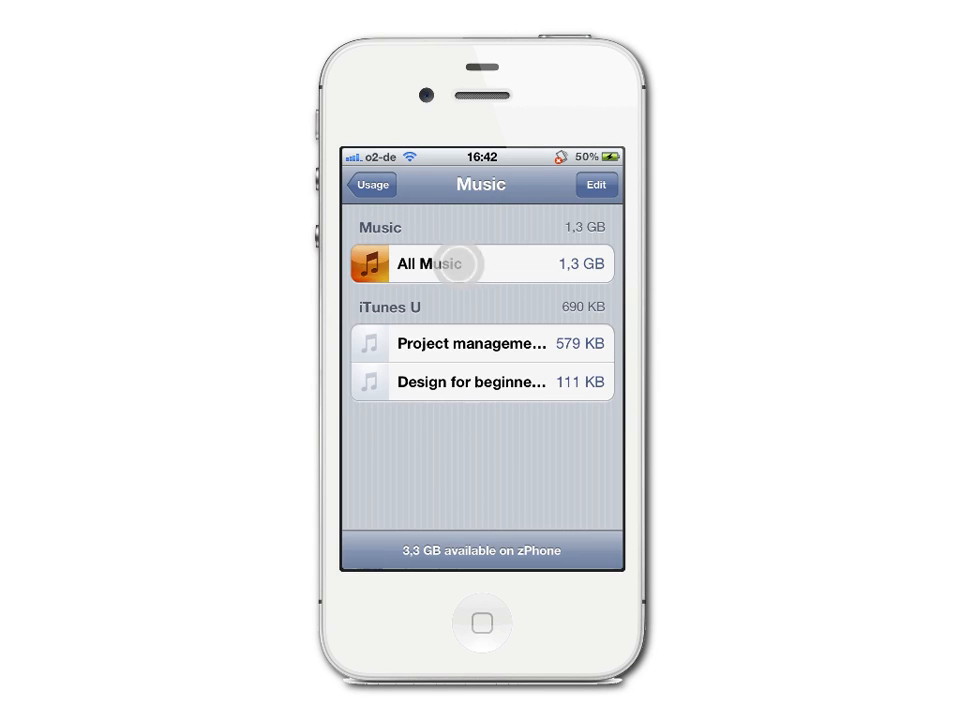
left_click_drag(450, 261, 578, 264)
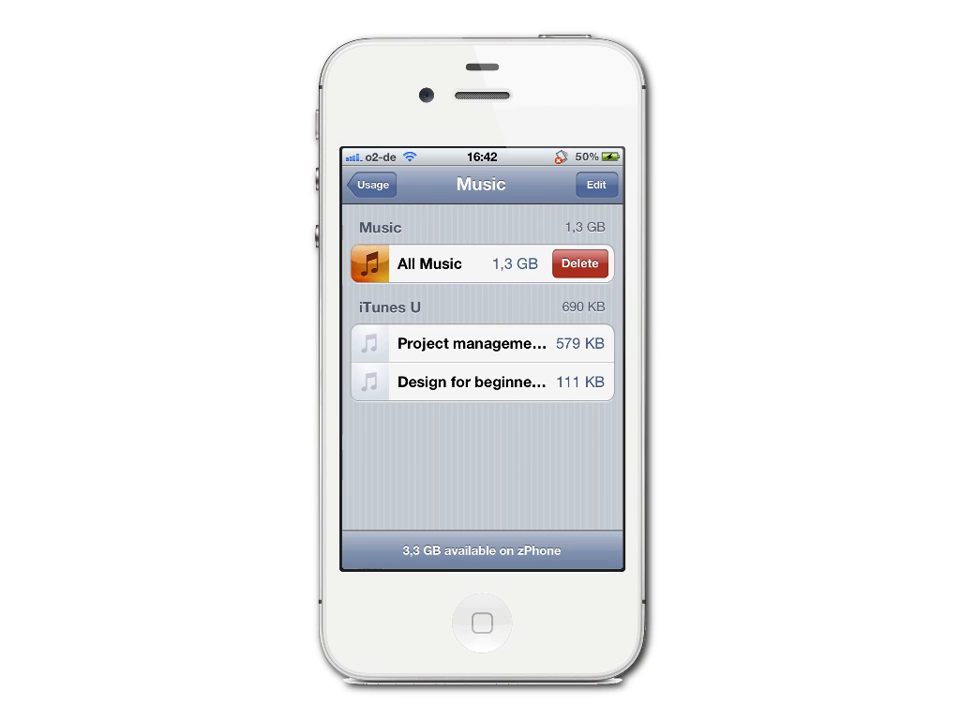